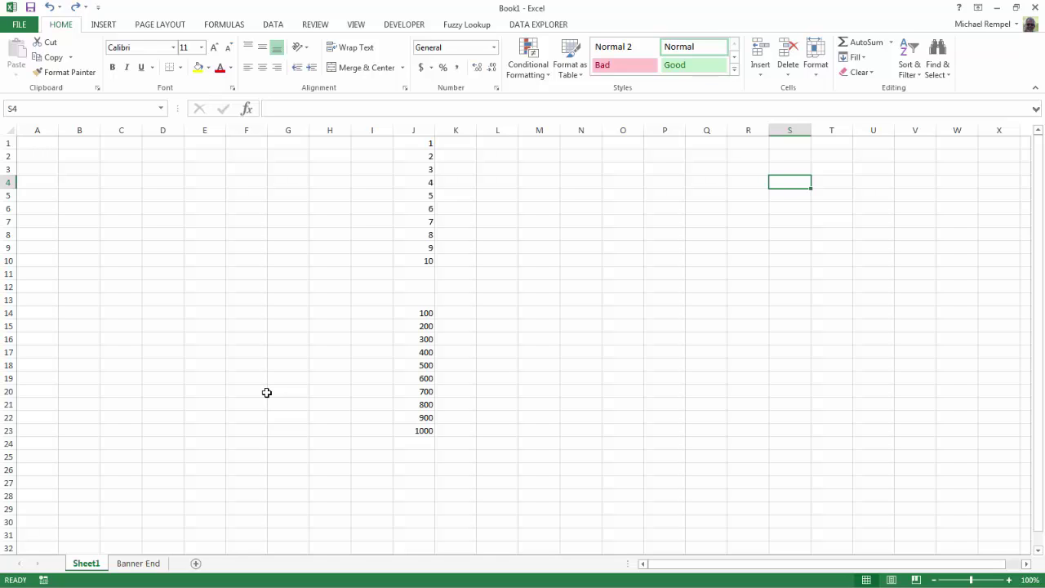
Hide rows 3 through 8 so column J shows only 1, 2, 9, 10
{"action": "key", "text": "alt+semicolon"}
{"action": "left_click_drag", "start_coordinate": [6, 169], "coordinate": [6, 235]}
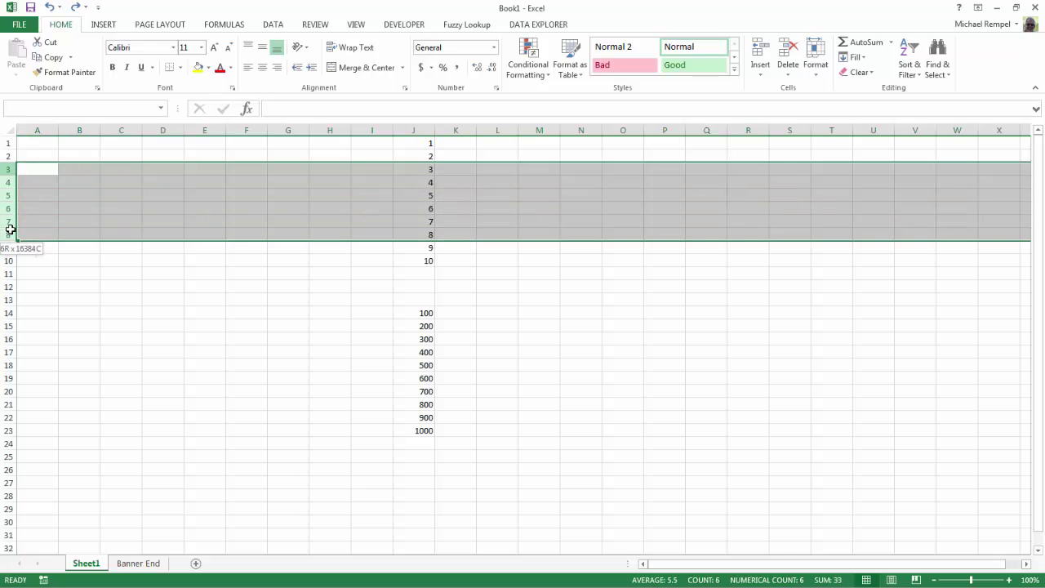
{"action": "right_click", "coordinate": [5, 196]}
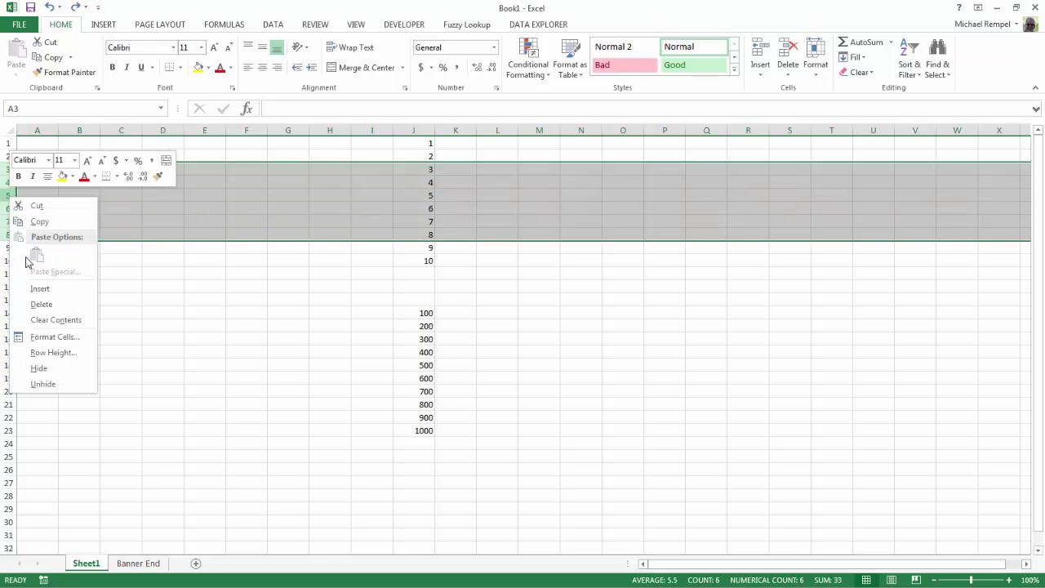
{"action": "left_click", "coordinate": [36, 368]}
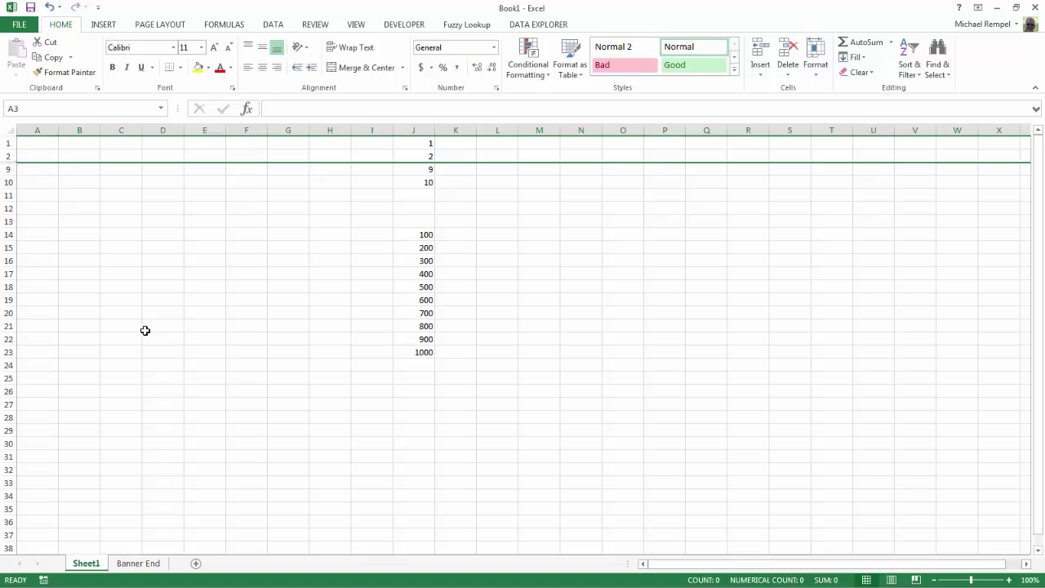
{"action": "left_click", "coordinate": [147, 327]}
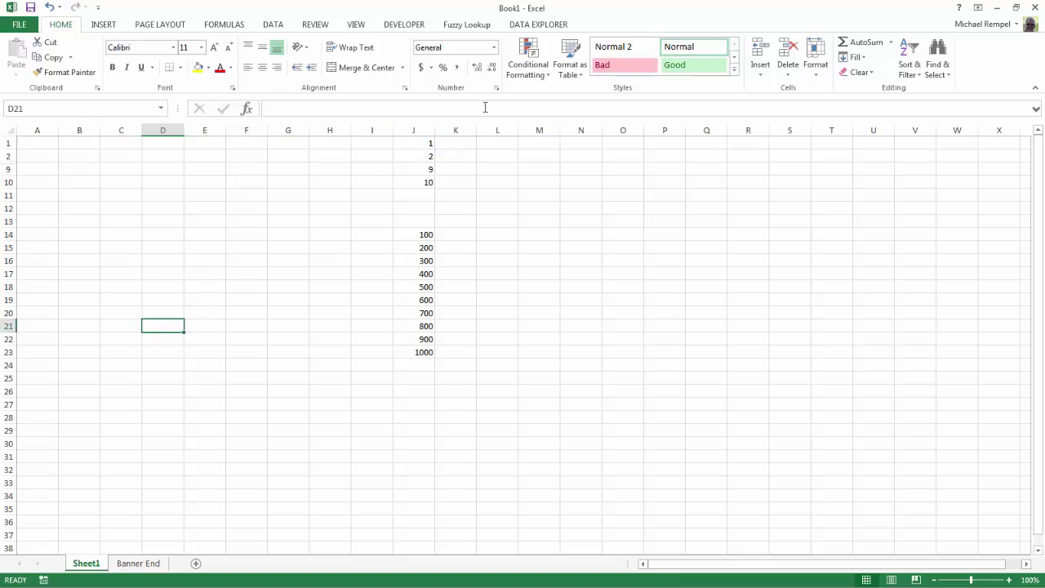
Copy J1:J10, paste it at M14, then undo that paste
{"action": "left_click", "coordinate": [413, 144]}
{"action": "left_click_drag", "start_coordinate": [414, 144], "coordinate": [413, 179]}
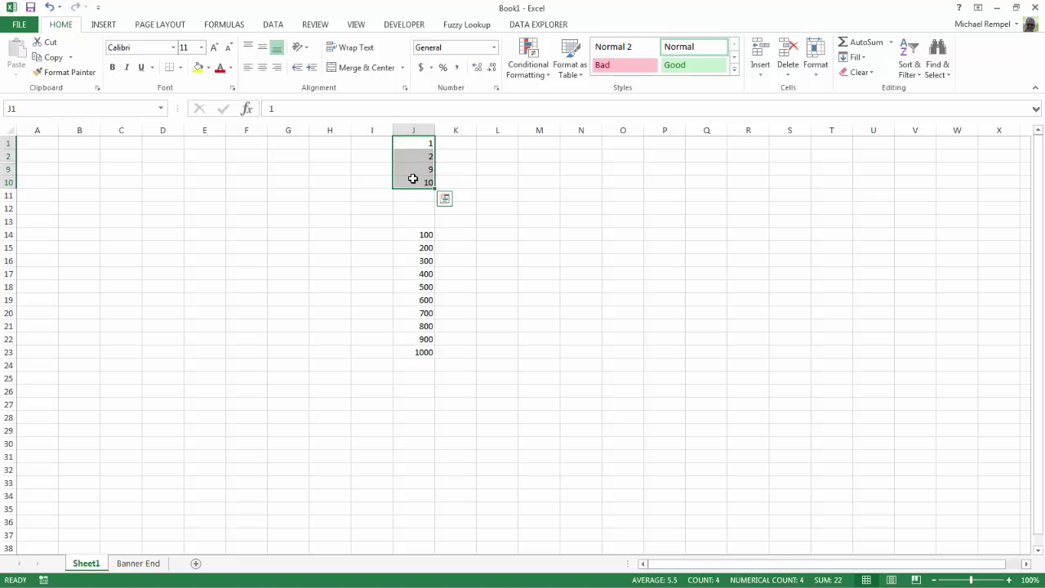
{"action": "key", "text": "ctrl+c"}
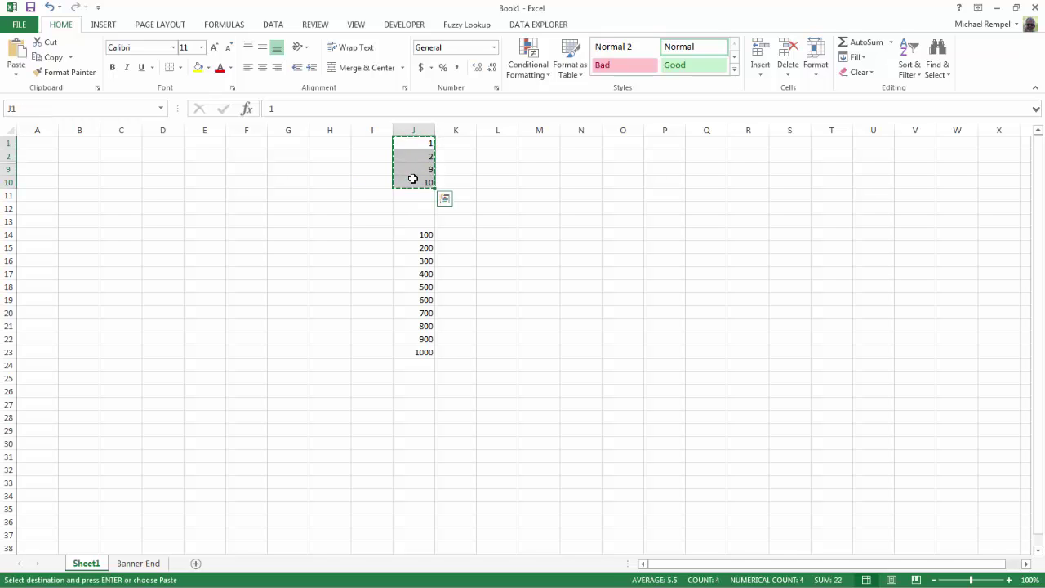
{"action": "left_click", "coordinate": [547, 237]}
{"action": "key", "text": "Return"}
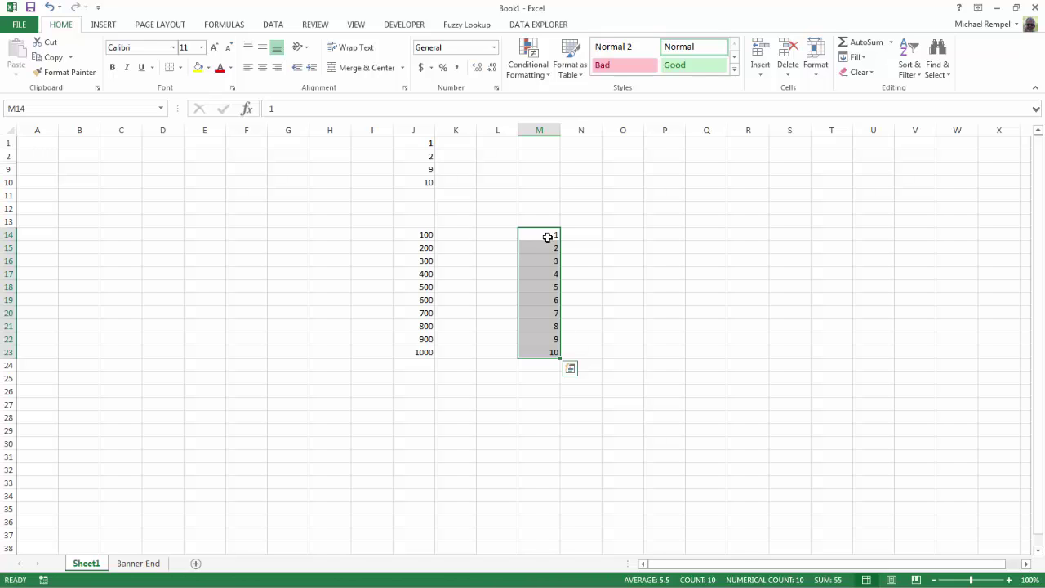
{"action": "key", "text": "ctrl+z"}
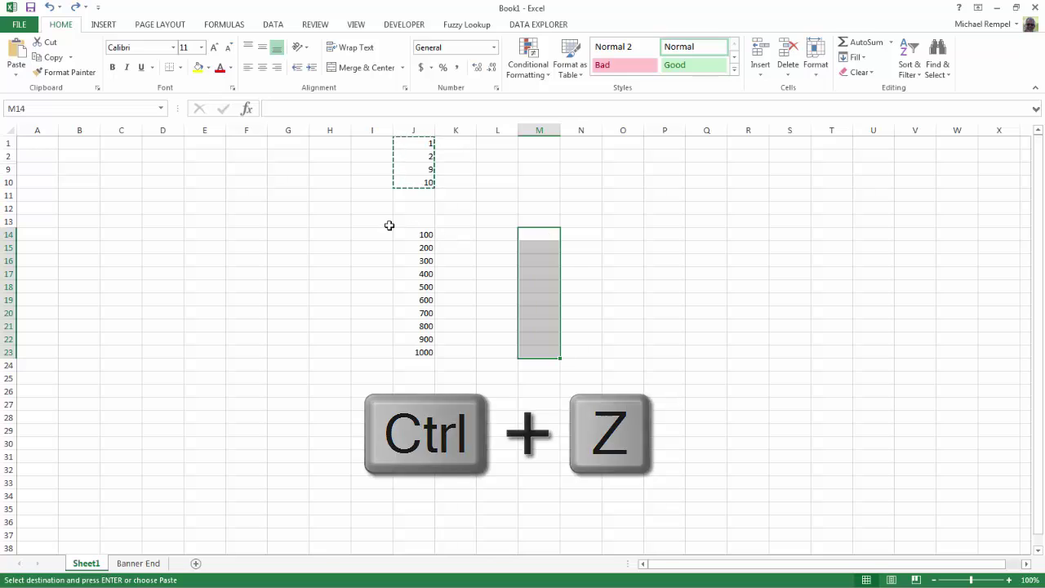
{"action": "key", "text": "Escape"}
{"action": "left_click_drag", "start_coordinate": [413, 146], "coordinate": [416, 187]}
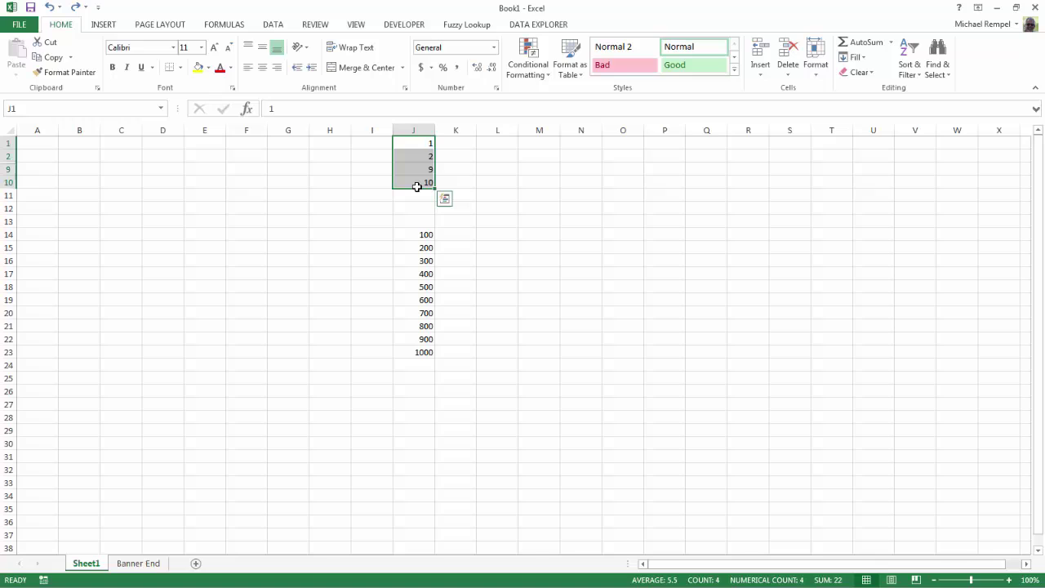
{"action": "key", "text": "alt+semicolon"}
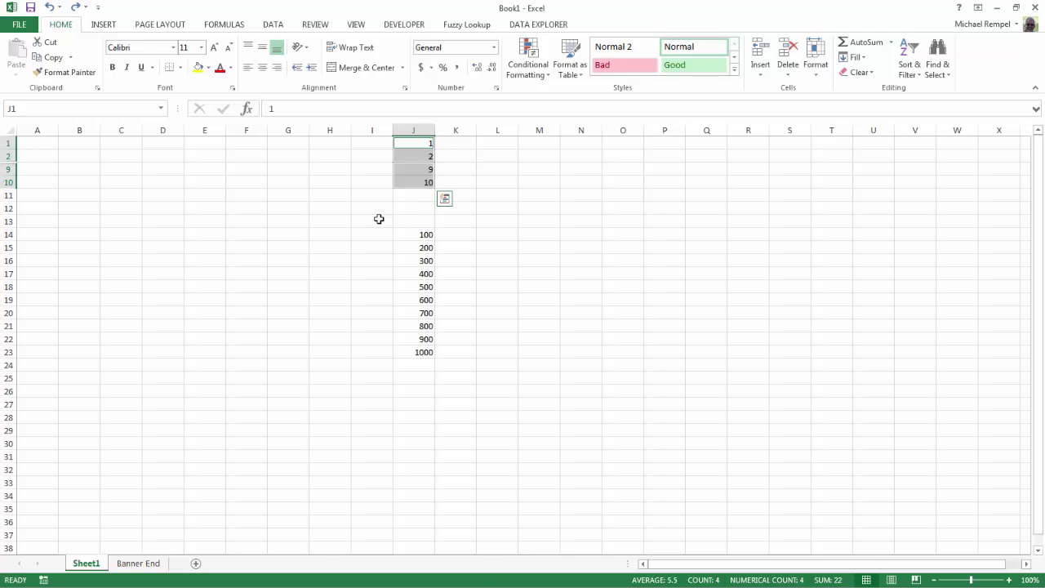
{"action": "key", "text": "ctrl+c"}
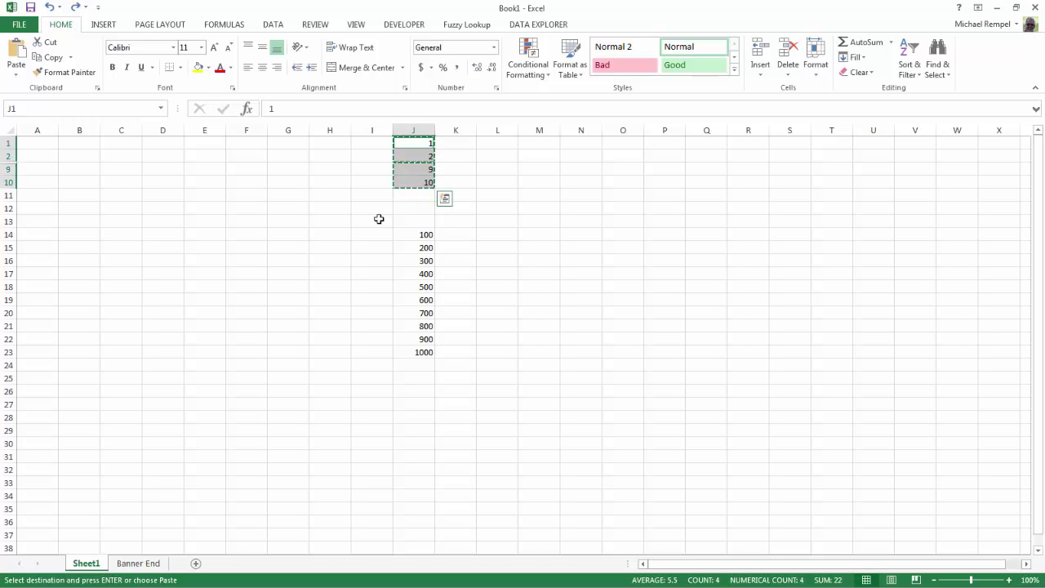
{"action": "left_click", "coordinate": [581, 235]}
{"action": "key", "text": "ctrl+v"}
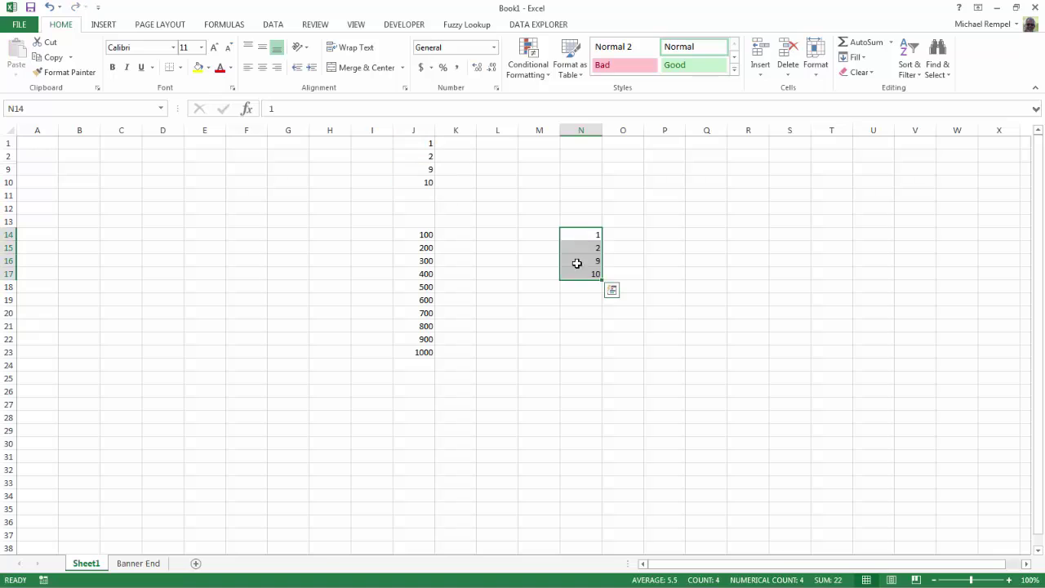
{"action": "key", "text": "Delete"}
{"action": "left_click", "coordinate": [552, 315]}
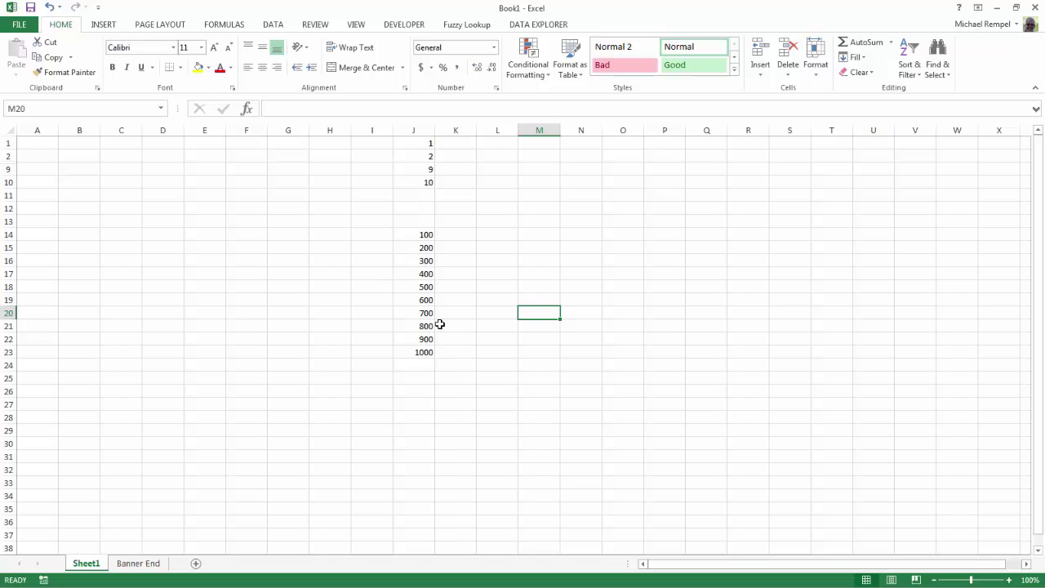
Copy the 100–1000 block from column J and paste it starting at J1
{"action": "left_click_drag", "start_coordinate": [415, 234], "coordinate": [417, 352]}
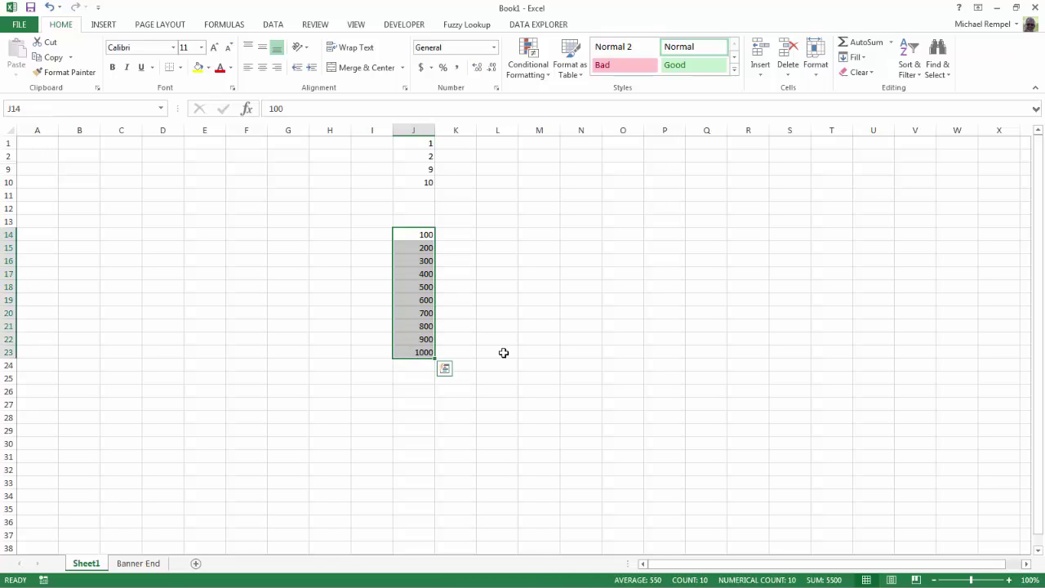
{"action": "key", "text": "ctrl+c"}
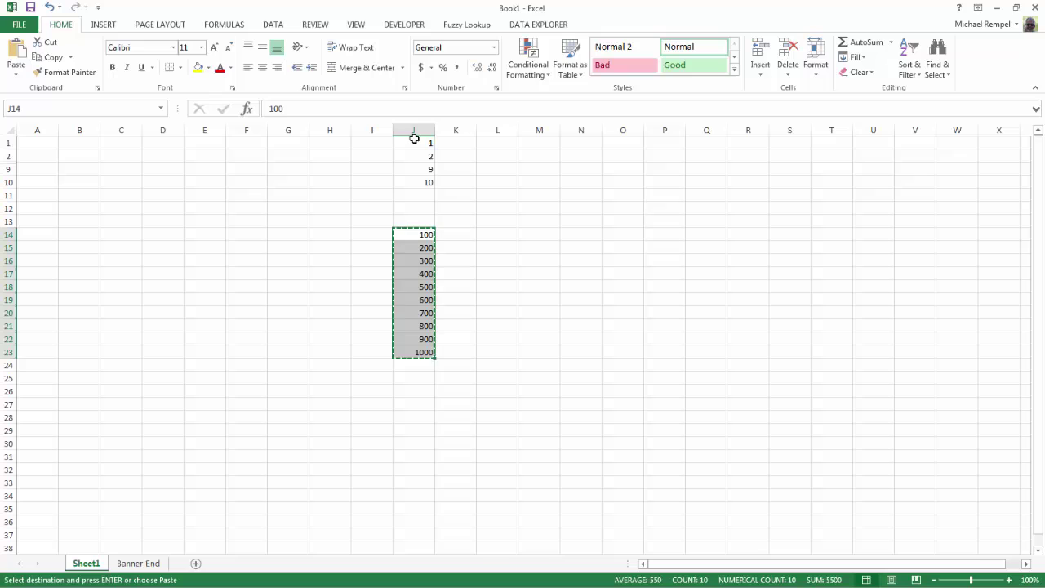
{"action": "left_click", "coordinate": [414, 143]}
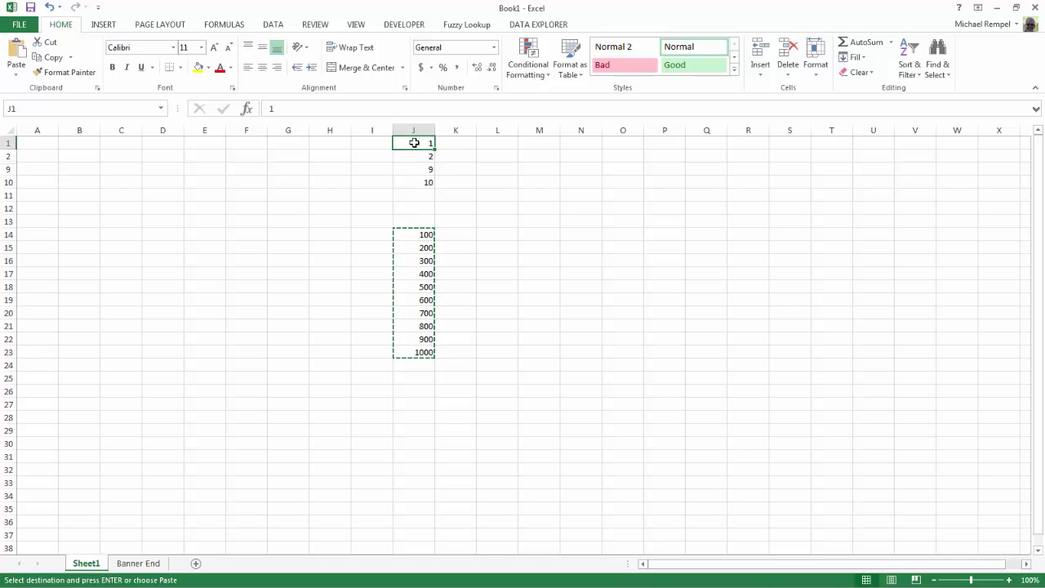
{"action": "key", "text": "Return"}
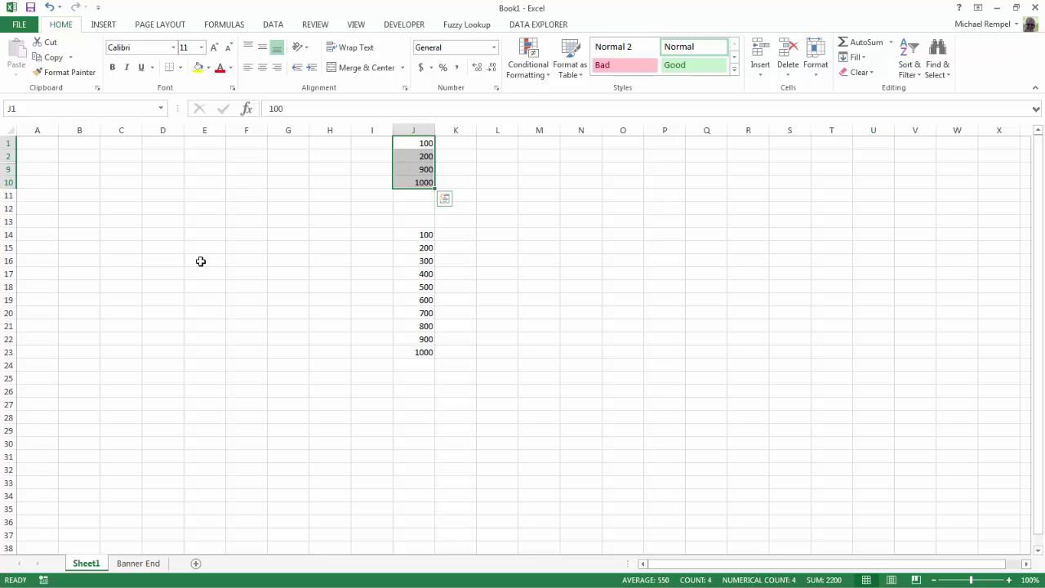
Unhide rows 3 to 8 to check the pasted values
{"action": "left_click_drag", "start_coordinate": [7, 156], "coordinate": [7, 171]}
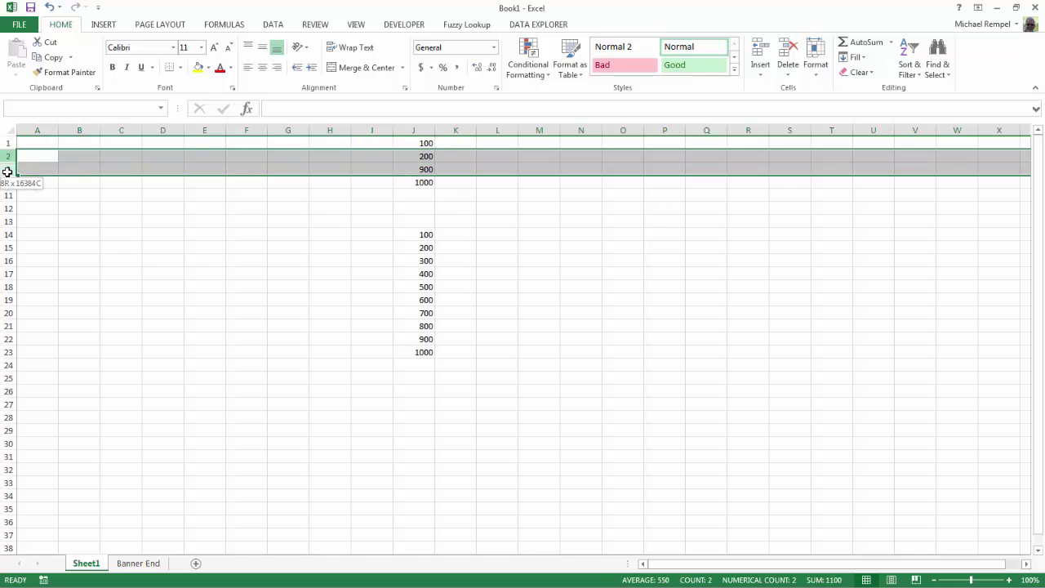
{"action": "right_click", "coordinate": [7, 171]}
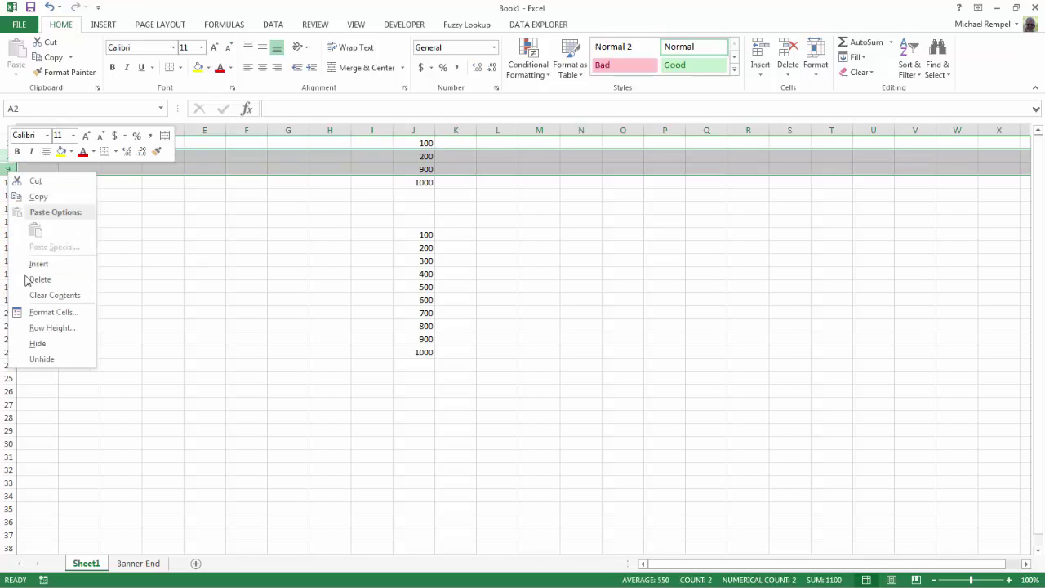
{"action": "left_click", "coordinate": [42, 359]}
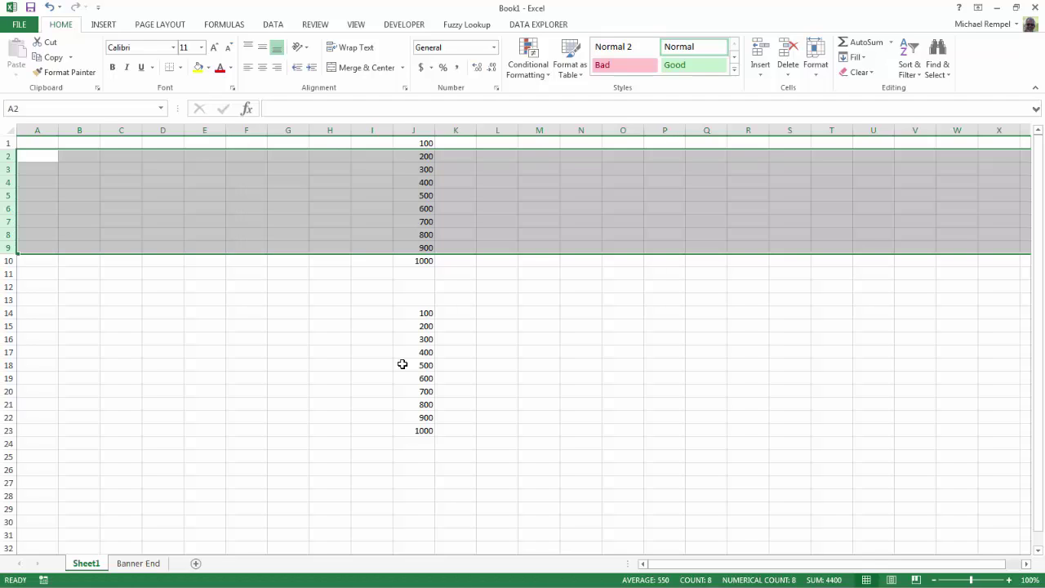
Undo the unhide and the paste, restoring 1, 2, 9, 10, and cancel the copy
{"action": "key", "text": "ctrl+z"}
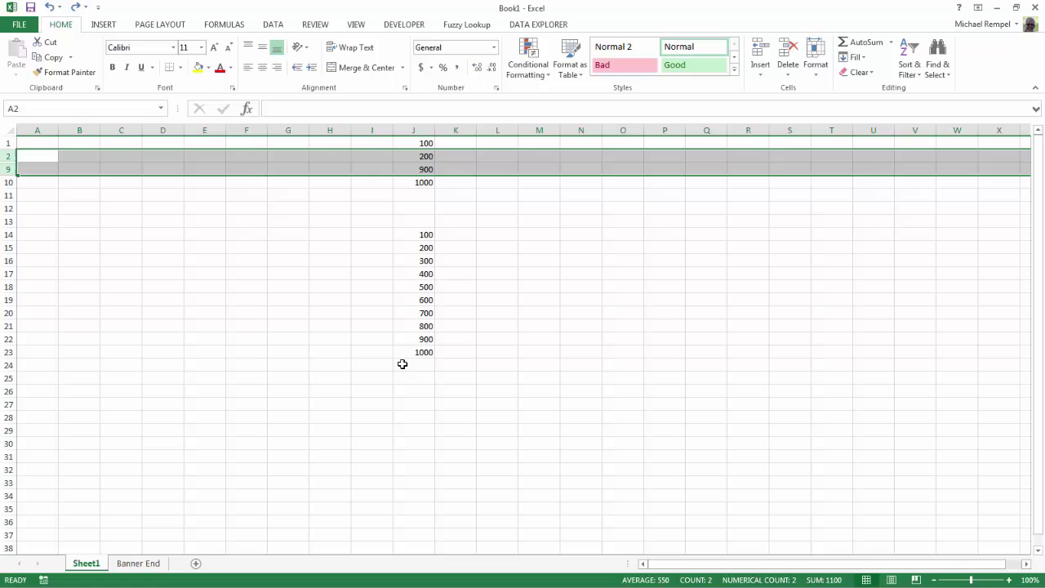
{"action": "key", "text": "ctrl+z"}
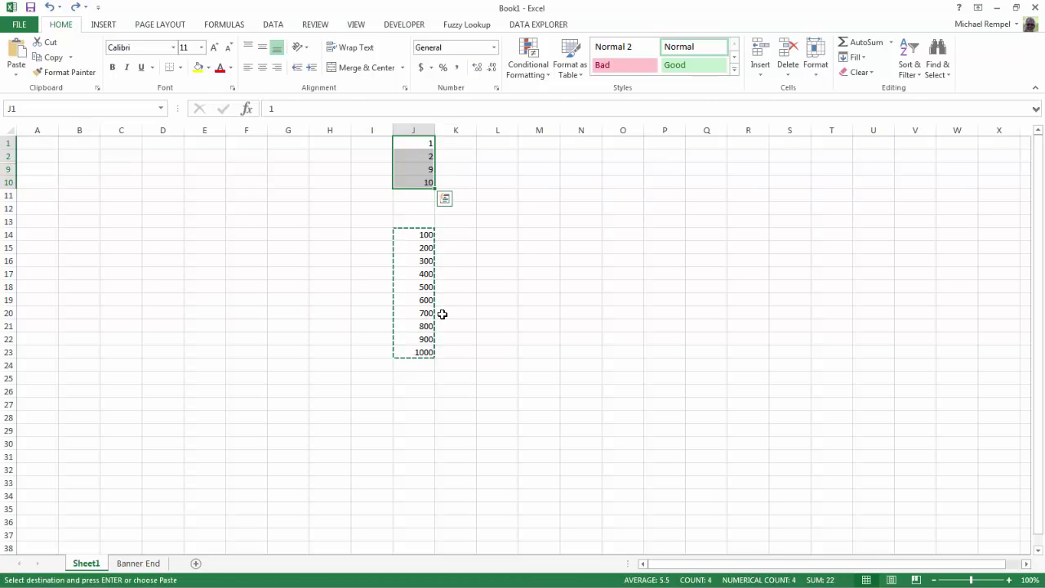
{"action": "left_click", "coordinate": [485, 322]}
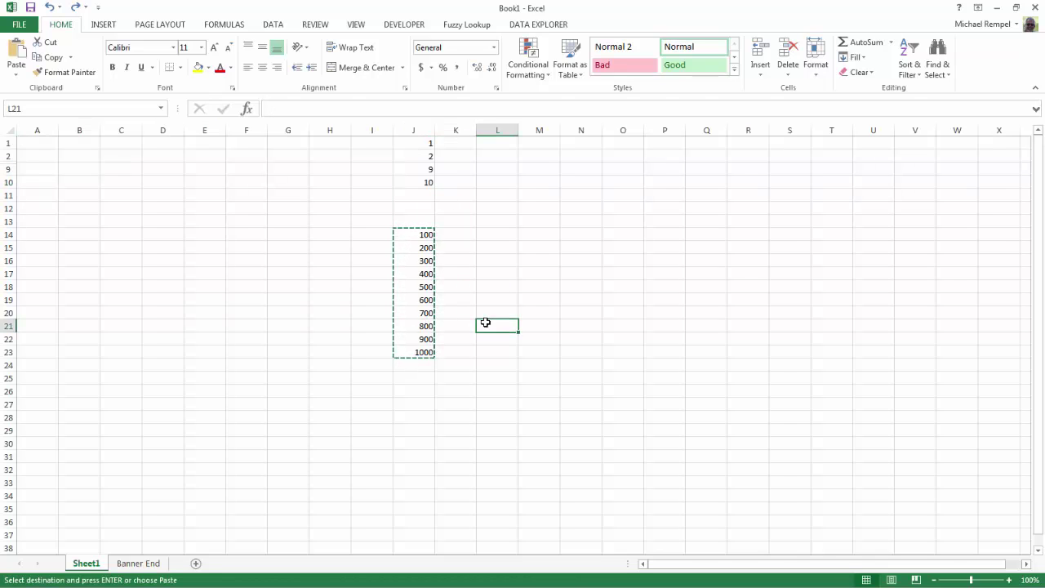
{"action": "key", "text": "Escape"}
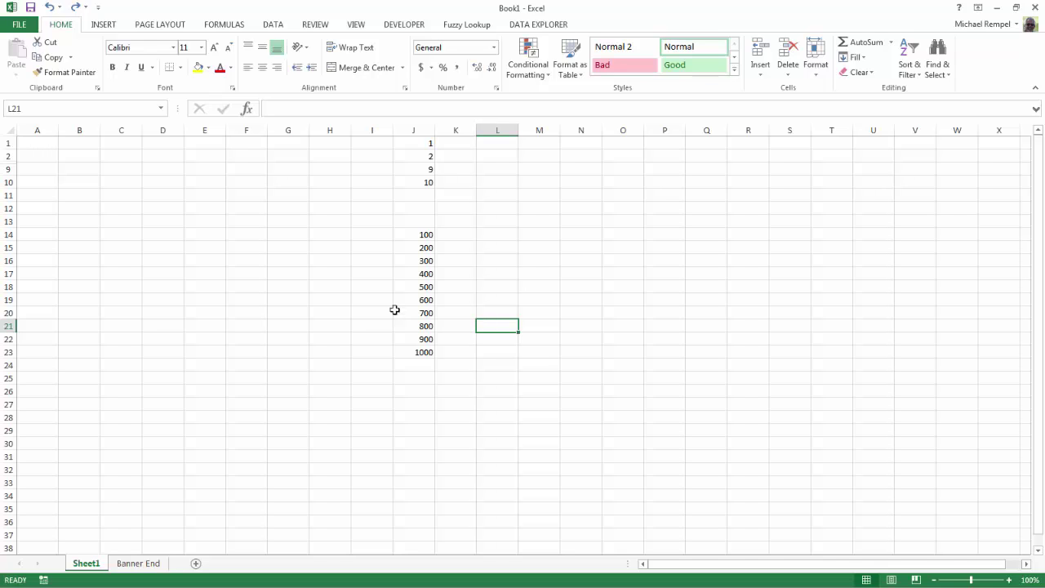
Clear the values 300 to 800 from J16:J21, keeping 100, 200, 900, 1000
{"action": "left_click", "coordinate": [413, 235]}
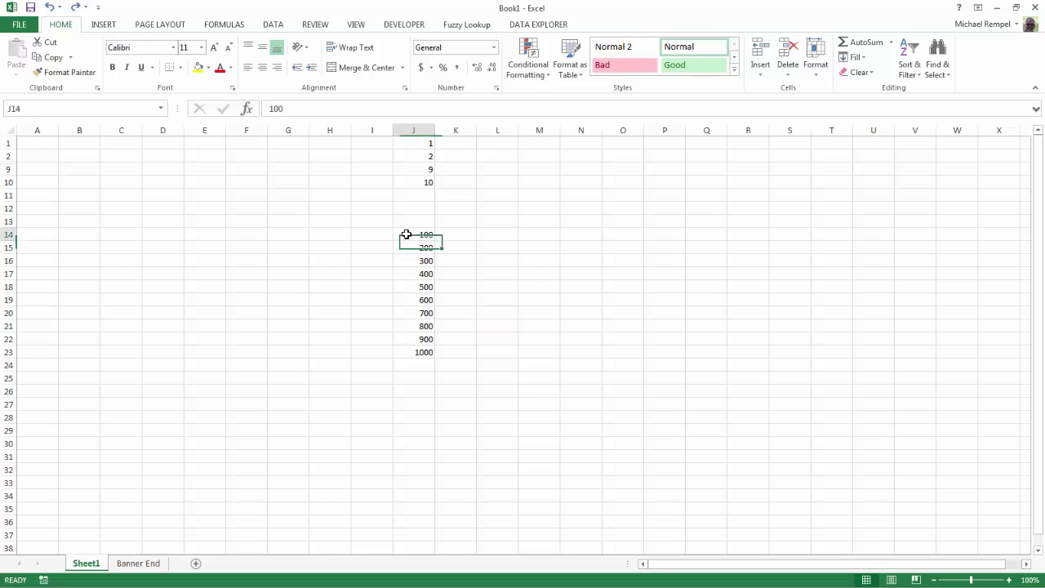
{"action": "left_click_drag", "start_coordinate": [408, 233], "coordinate": [411, 243]}
{"action": "left_click", "coordinate": [411, 245]}
{"action": "left_click", "coordinate": [412, 339]}
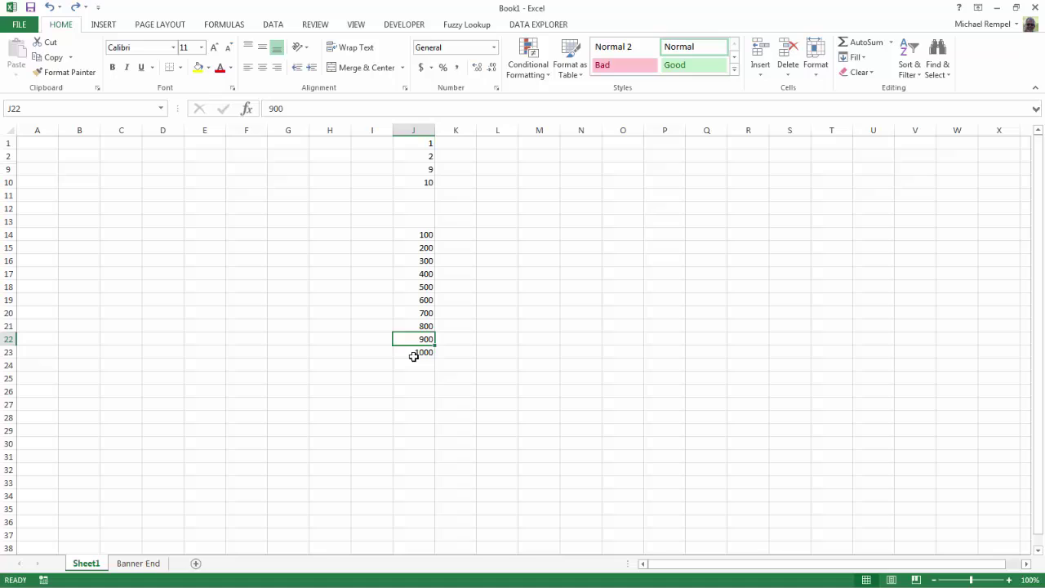
{"action": "left_click", "coordinate": [414, 352]}
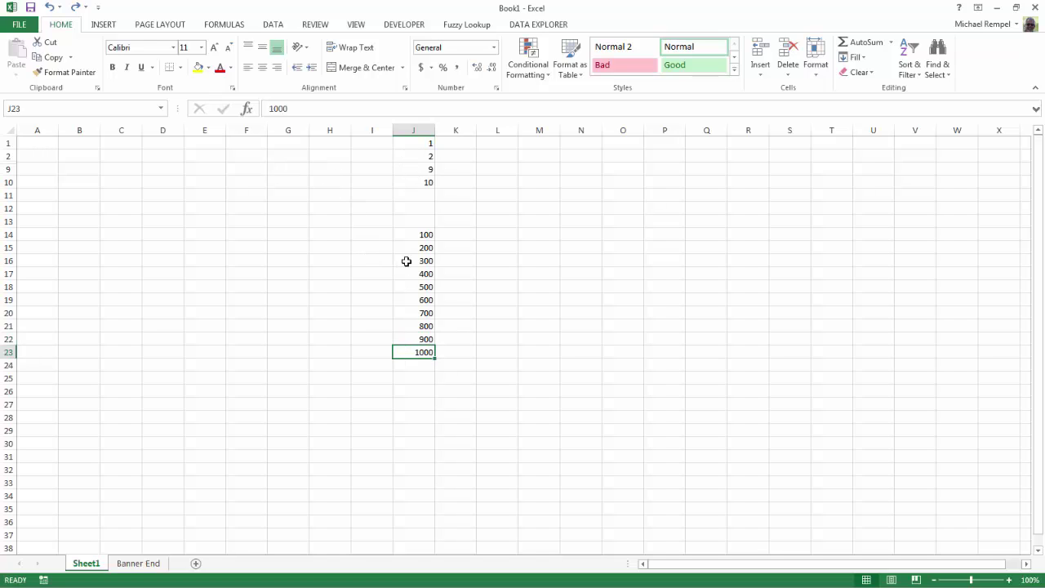
{"action": "left_click_drag", "start_coordinate": [405, 261], "coordinate": [400, 325]}
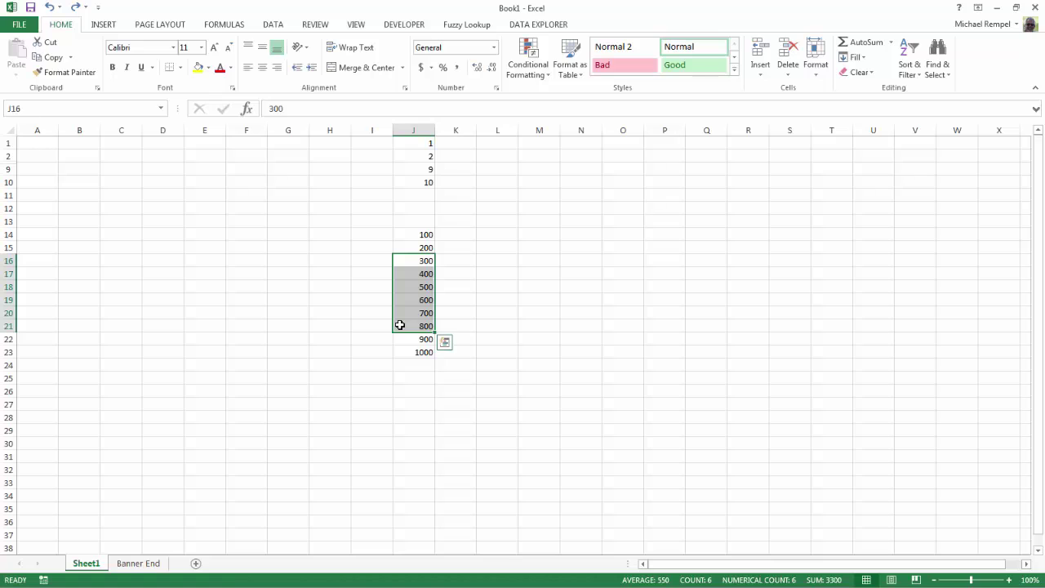
{"action": "key", "text": "Delete"}
{"action": "left_click", "coordinate": [325, 365]}
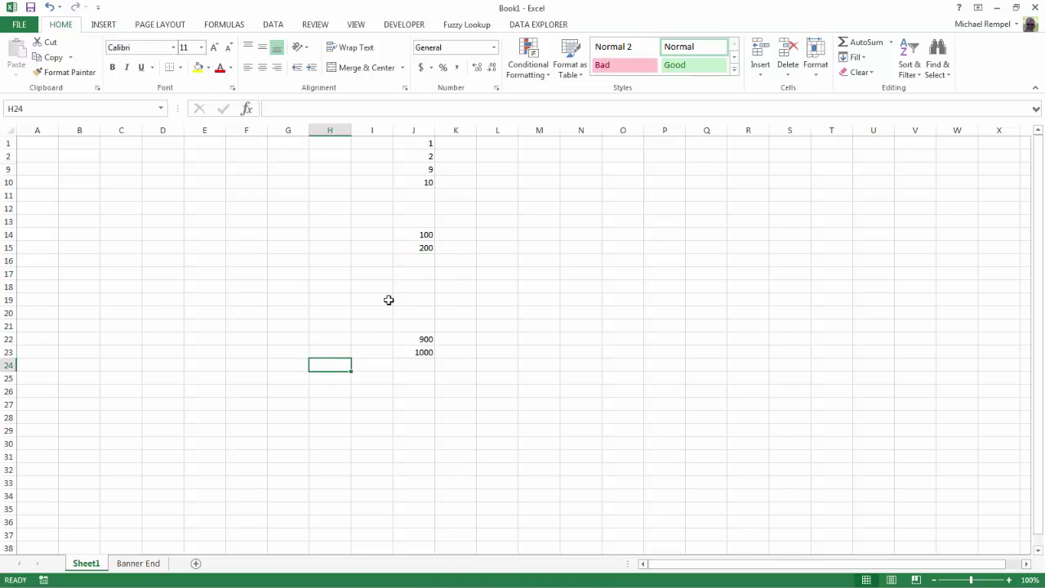
Copy J14:J23 and paste it at J1 via Paste Special with Skip blanks enabled
{"action": "left_click_drag", "start_coordinate": [421, 235], "coordinate": [426, 352]}
{"action": "key", "text": "ctrl+c"}
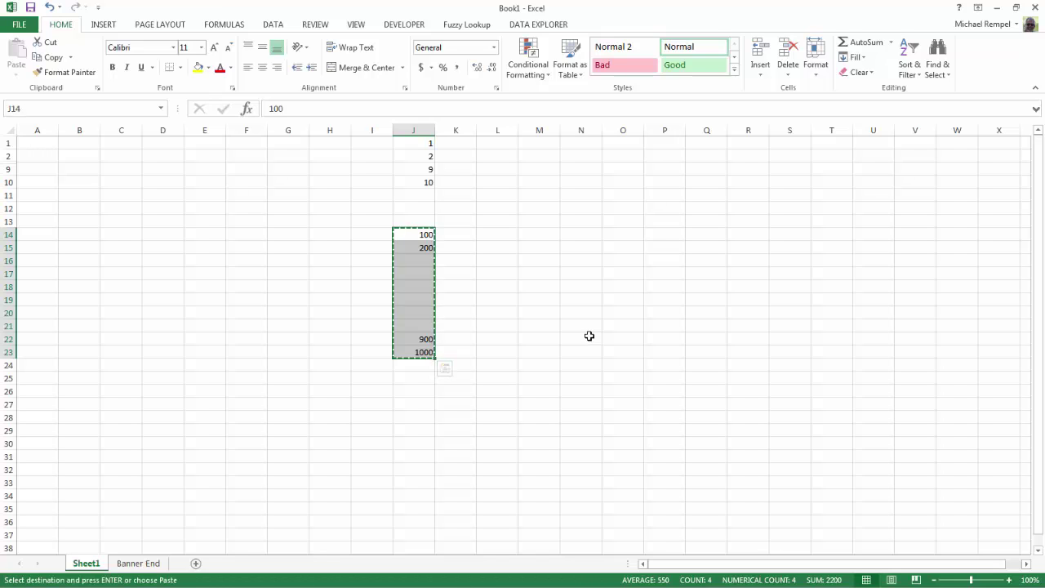
{"action": "left_click", "coordinate": [417, 145]}
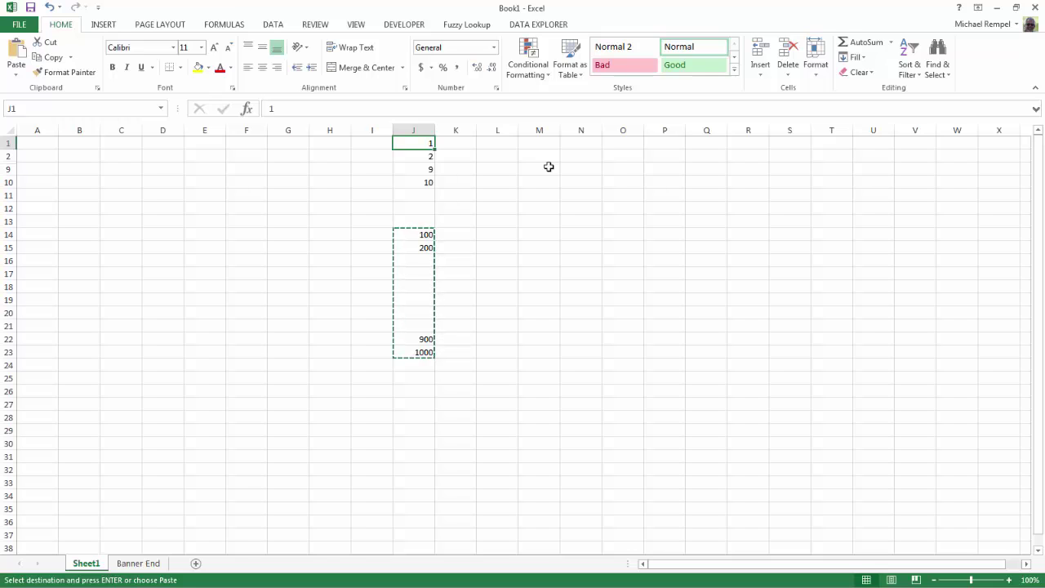
{"action": "key", "text": "ctrl+alt+v"}
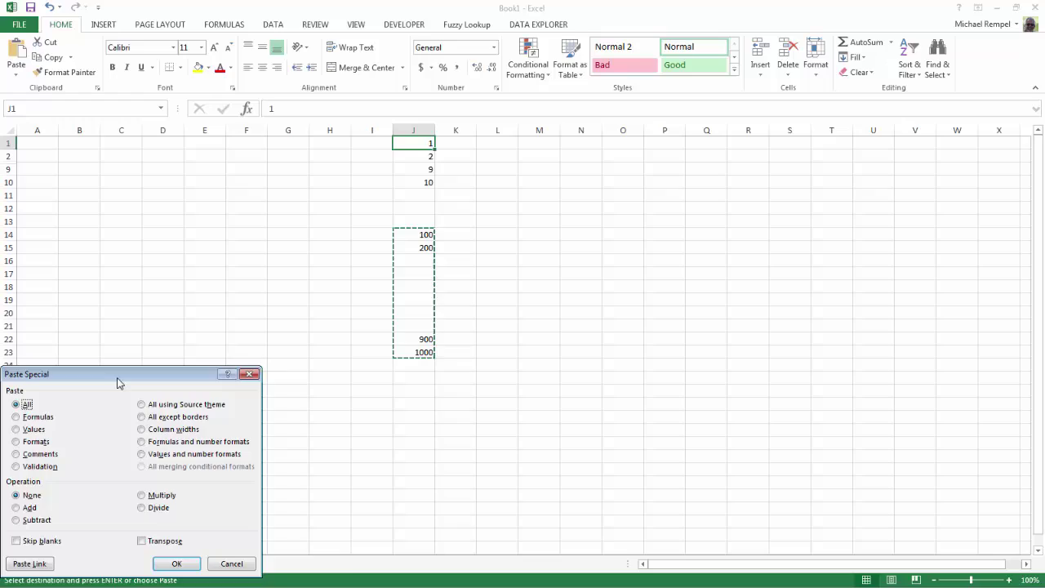
{"action": "left_click_drag", "start_coordinate": [119, 380], "coordinate": [561, 166]}
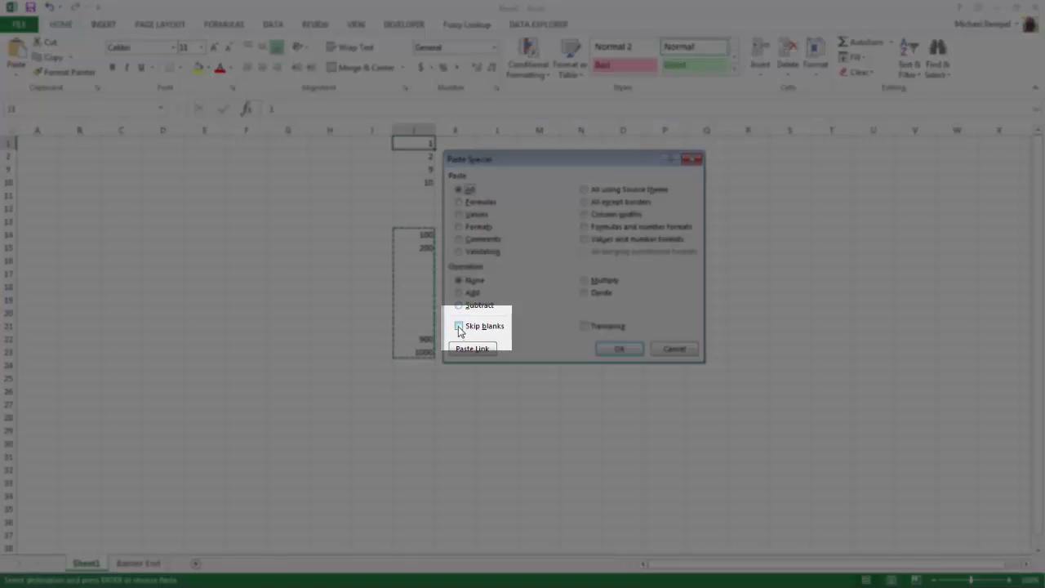
{"action": "left_click", "coordinate": [458, 327]}
{"action": "left_click", "coordinate": [618, 351]}
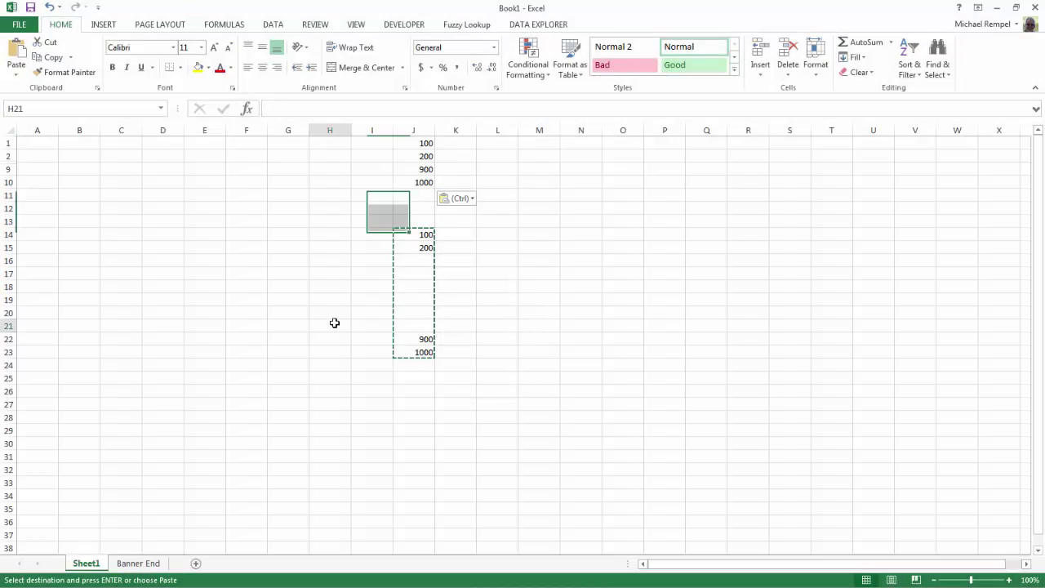
{"action": "left_click", "coordinate": [334, 324]}
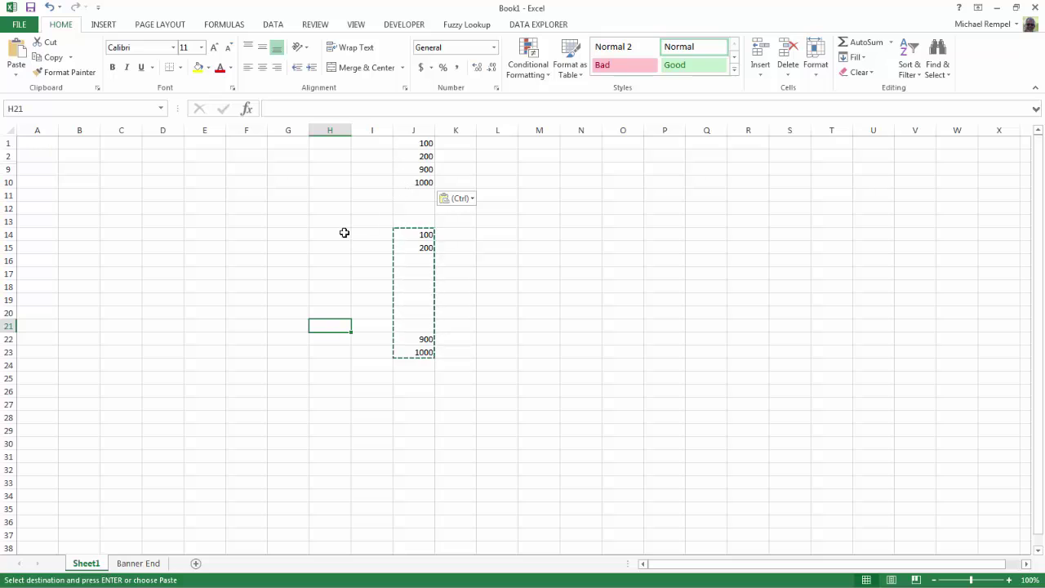
Unhide rows 3–8, revealing J3:J8 still holding 3 through 8
{"action": "left_click_drag", "start_coordinate": [8, 156], "coordinate": [11, 169]}
{"action": "right_click", "coordinate": [11, 169]}
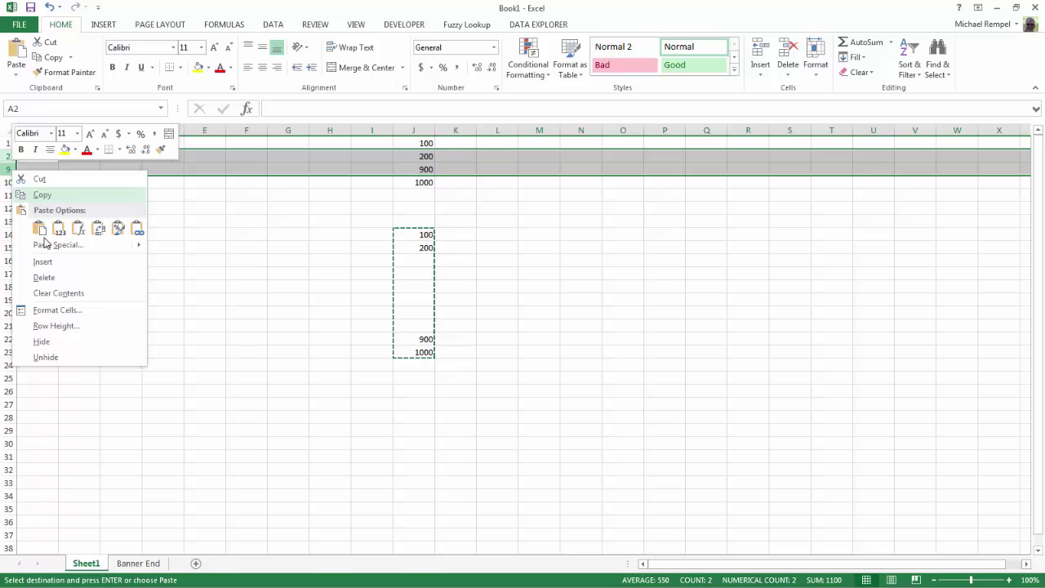
{"action": "left_click", "coordinate": [45, 357]}
{"action": "left_click", "coordinate": [216, 271]}
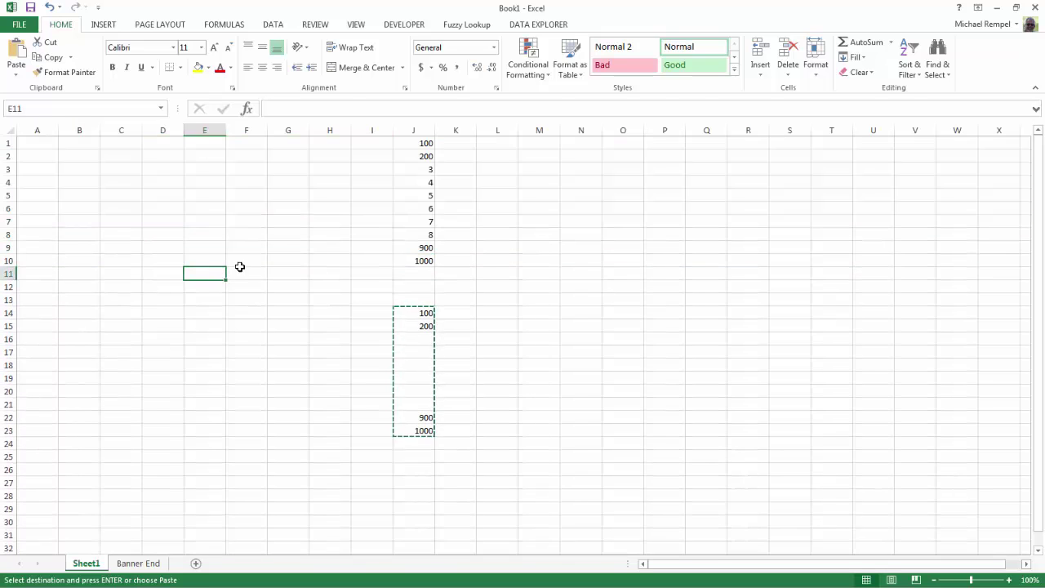